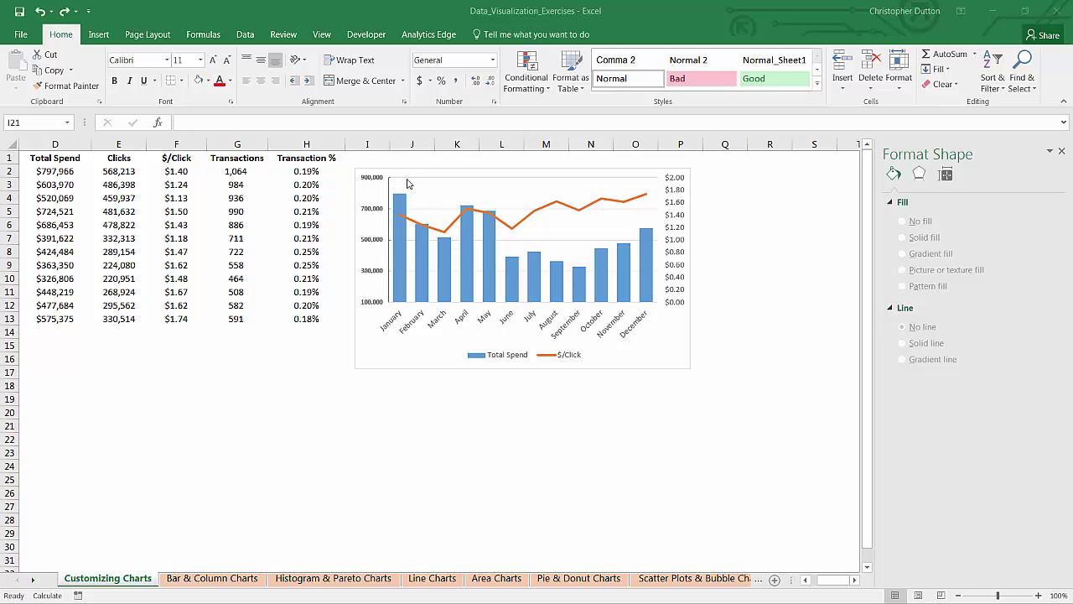
- Reset the primary vertical axis's minimum bound and major unit to automatic in the combo chart
click(373, 214)
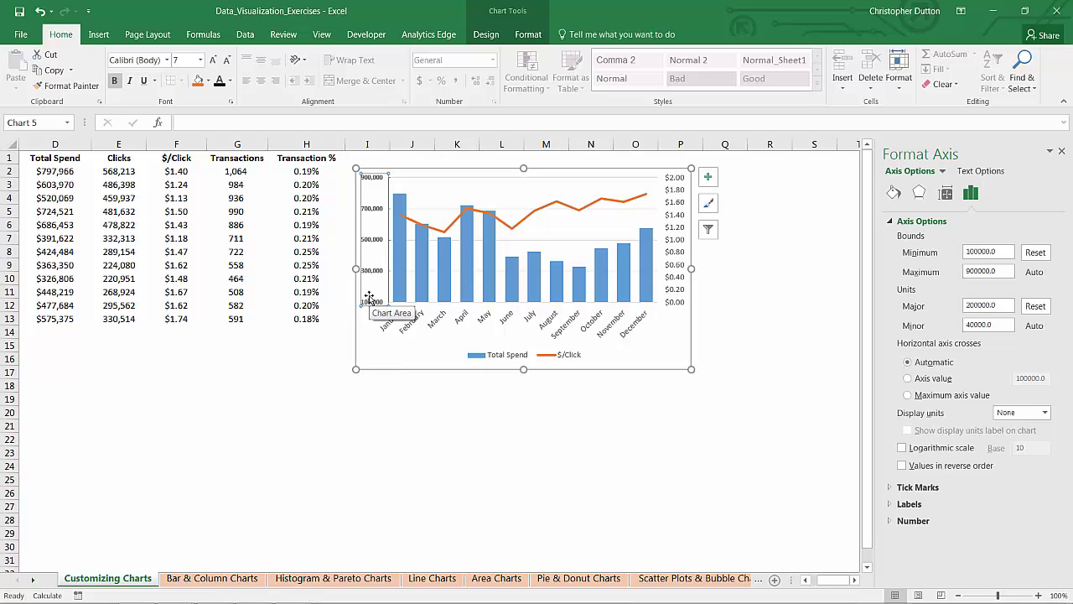
right_click(379, 239)
click(430, 388)
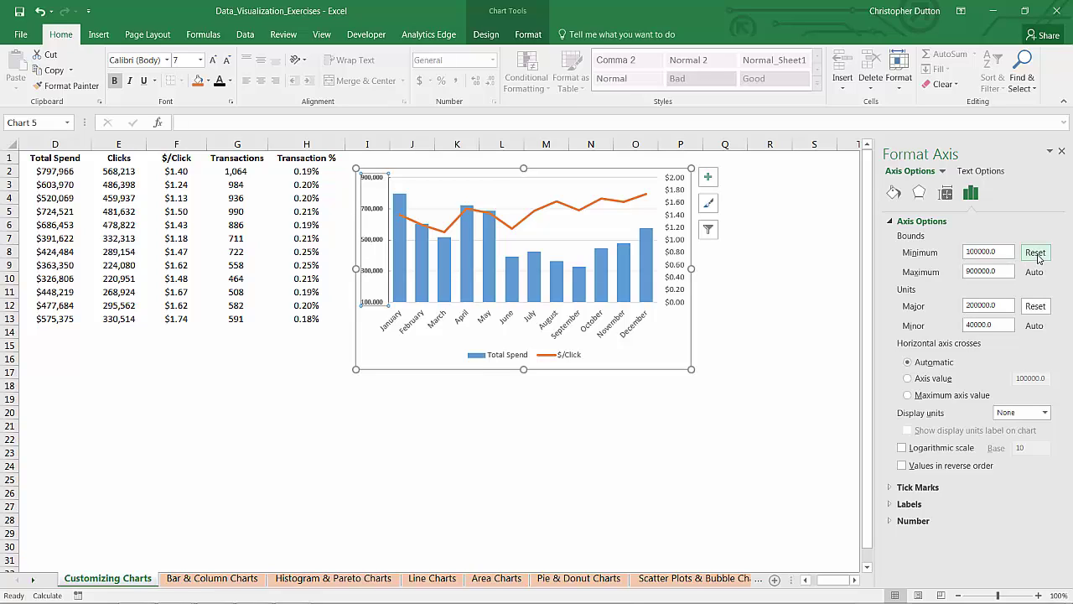
click(1037, 253)
click(1035, 307)
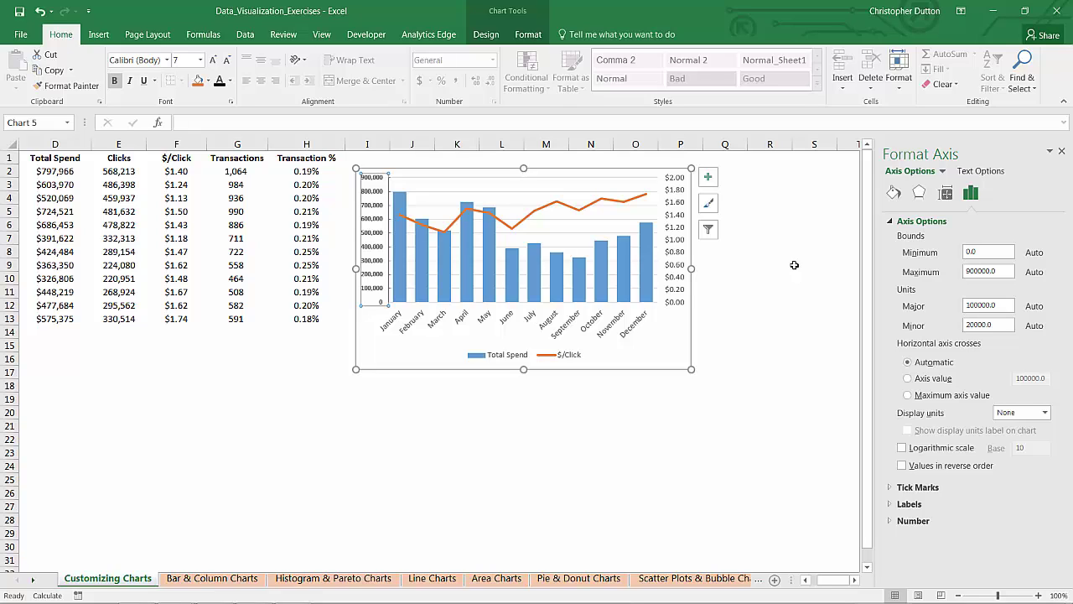
- Make the secondary vertical axis labels bold and reduce their font size to 8
click(677, 195)
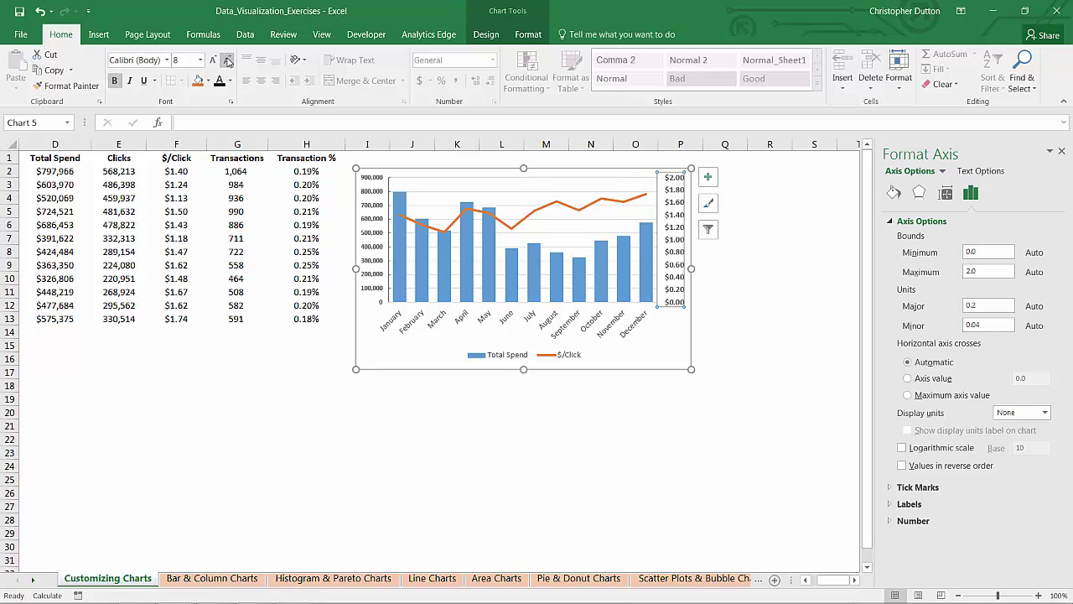
click(227, 60)
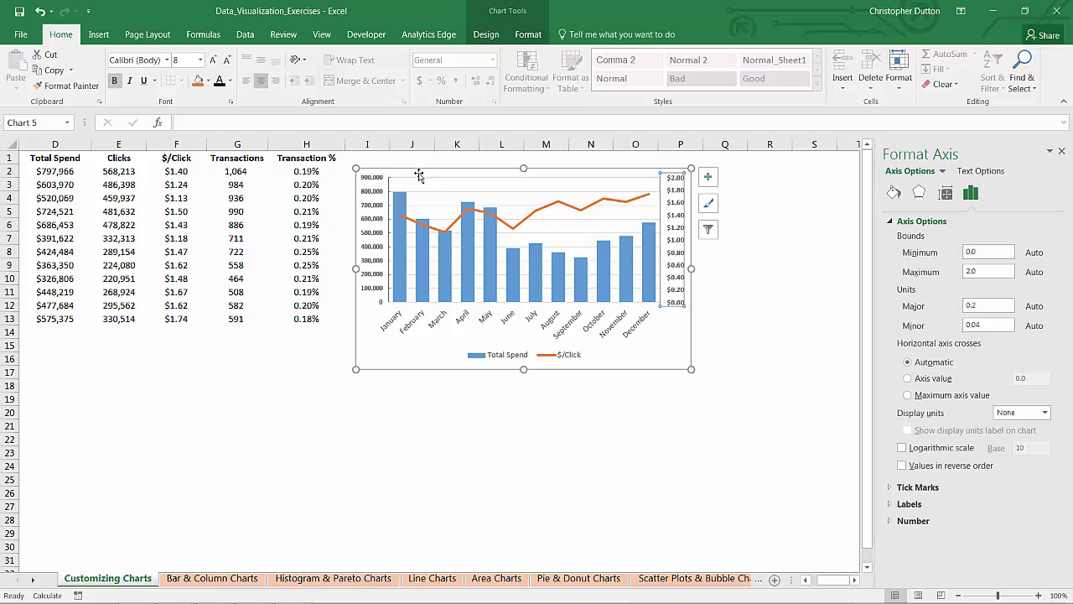
- Format the $/Click series as a solid dark blue-gray, smoothed line
right_click(539, 213)
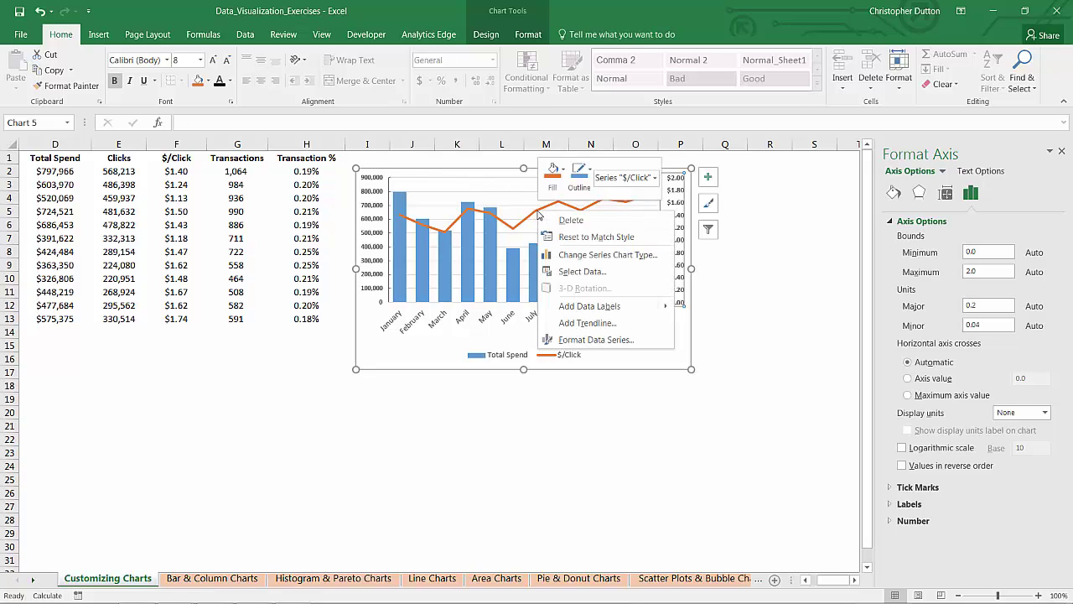
click(596, 339)
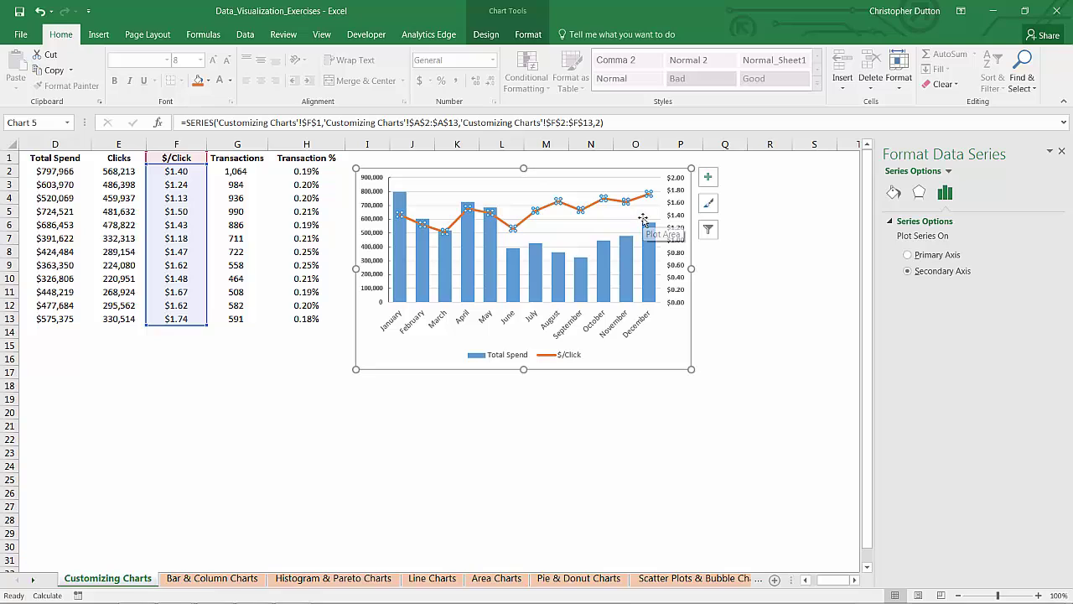
click(895, 193)
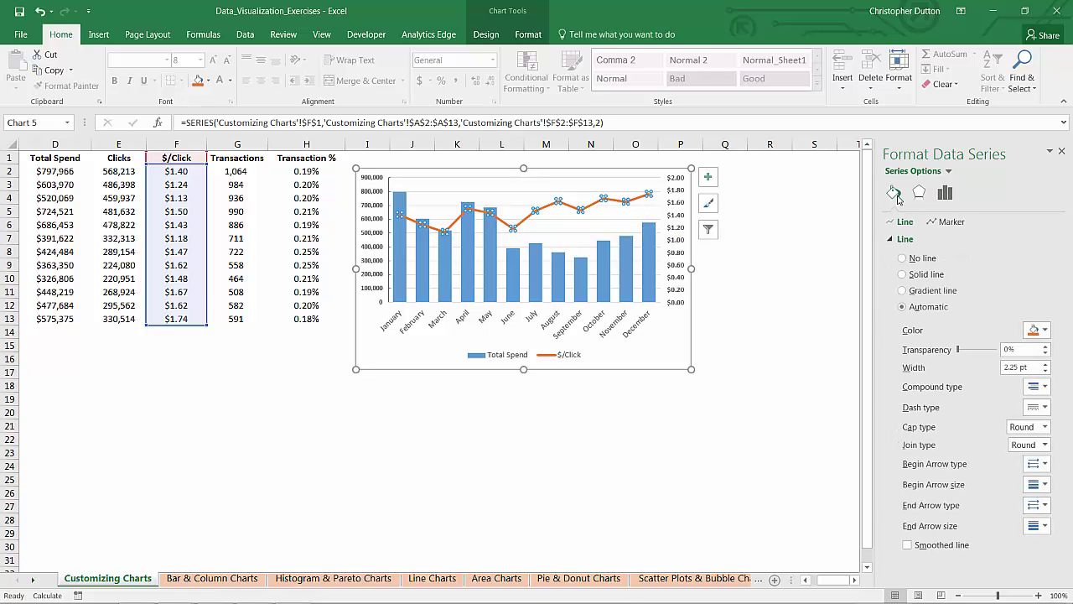
click(903, 277)
click(1037, 330)
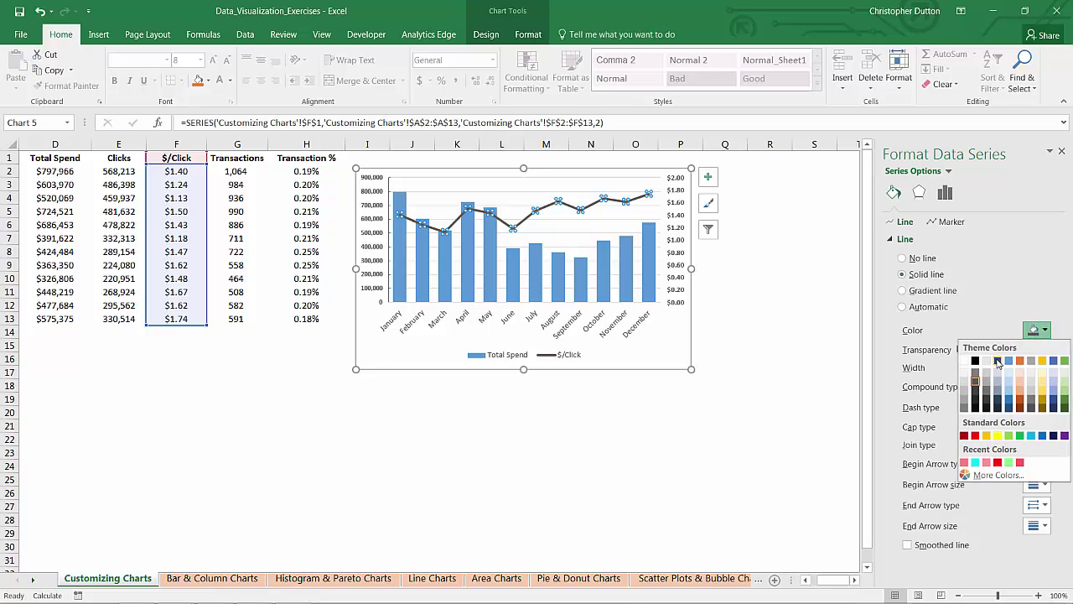
click(998, 362)
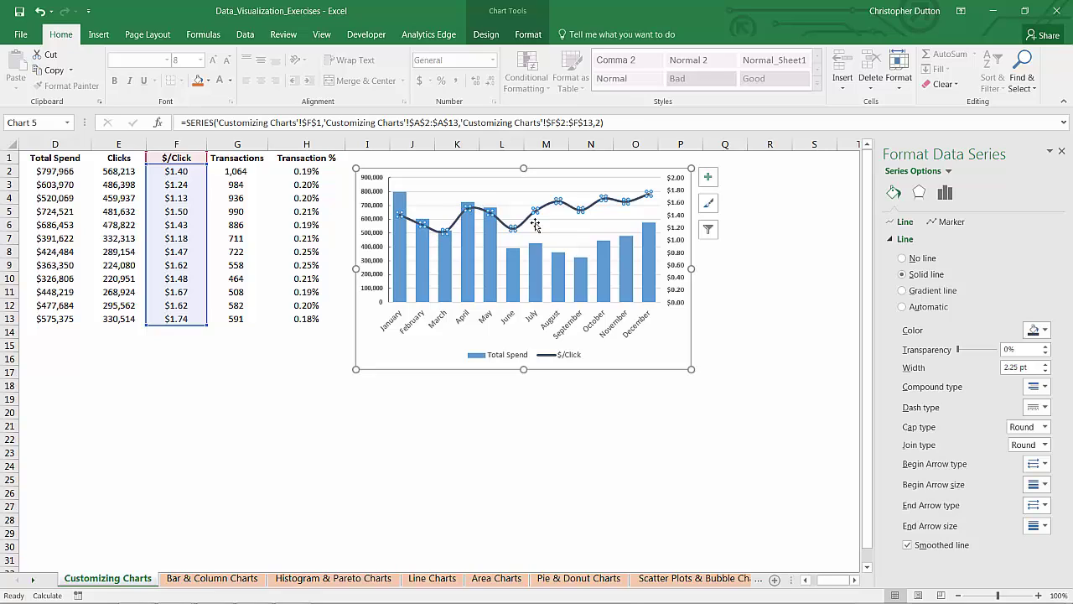
- Give the Total Spend columns a solid light blue-gray fill
click(491, 249)
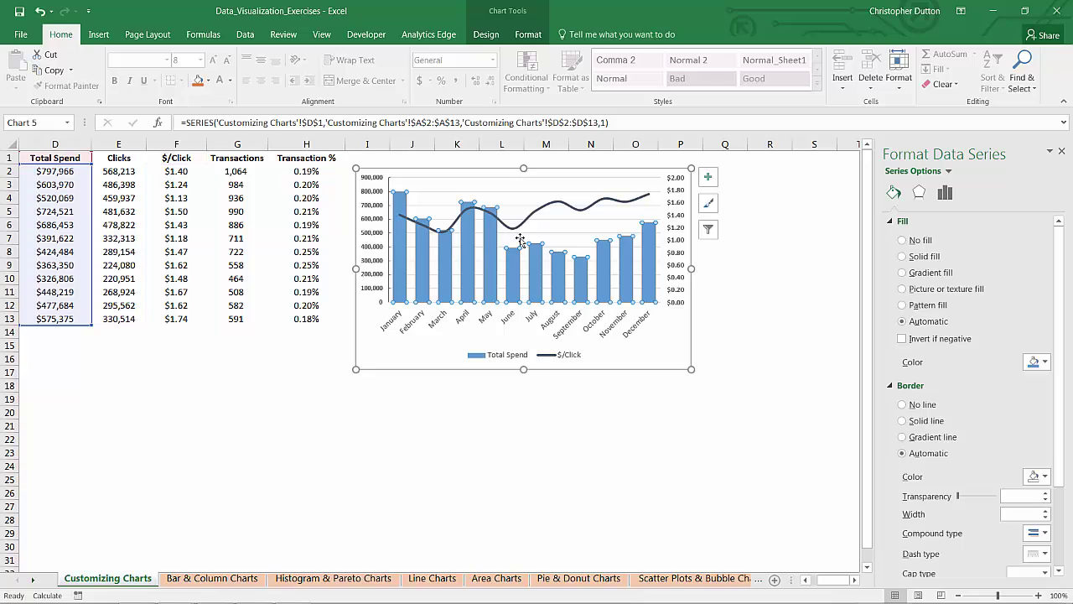
click(904, 256)
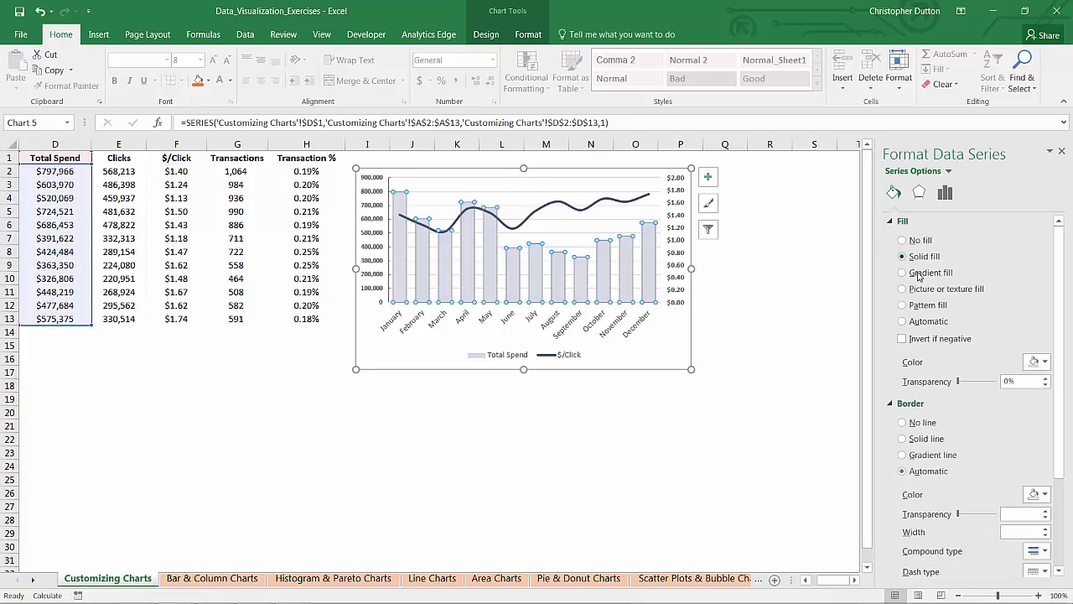
click(1036, 362)
click(993, 406)
- Outline the Total Spend columns with a solid dark blue-gray border 1.5 pt wide
click(903, 438)
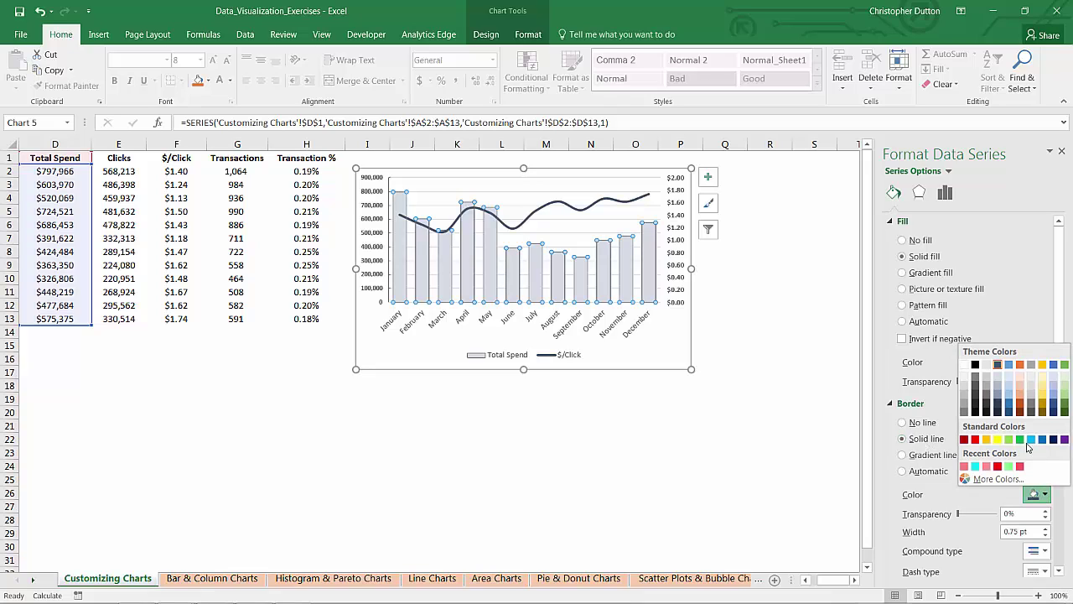
click(1037, 494)
click(998, 365)
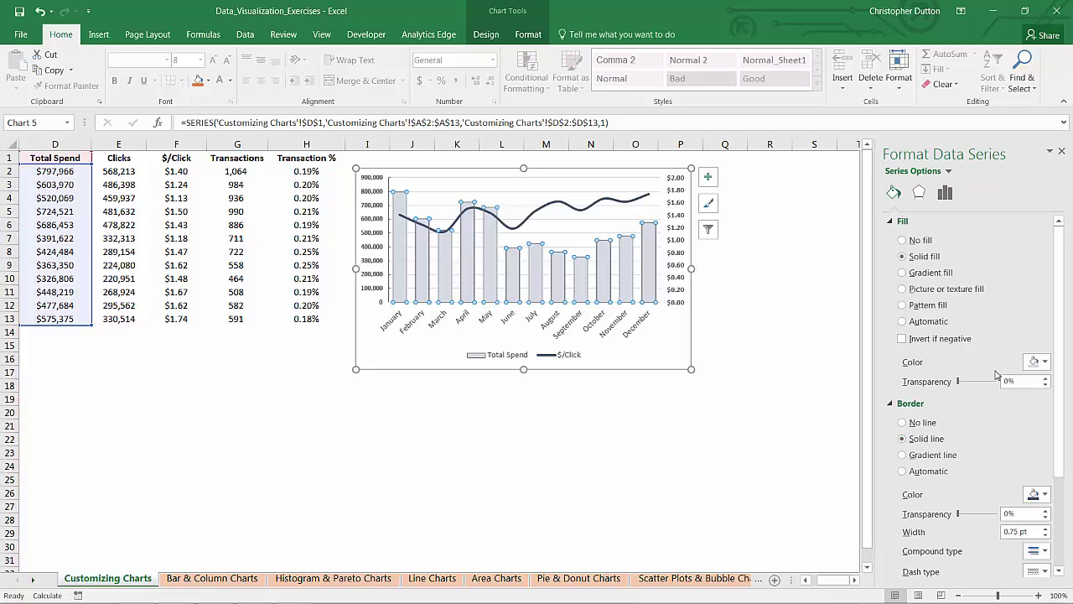
click(1046, 528)
click(1045, 529)
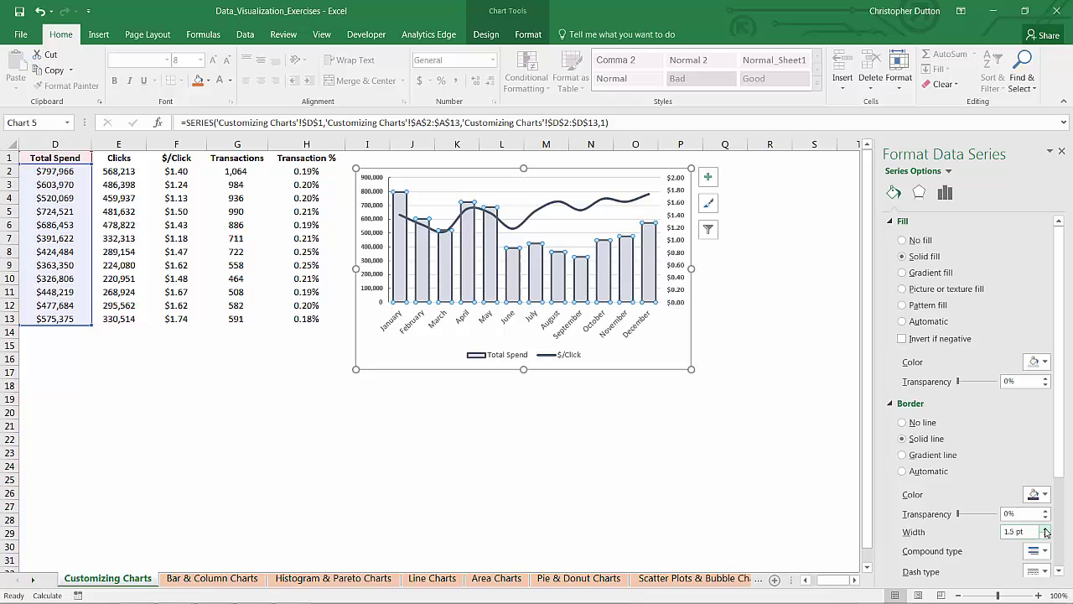
click(559, 425)
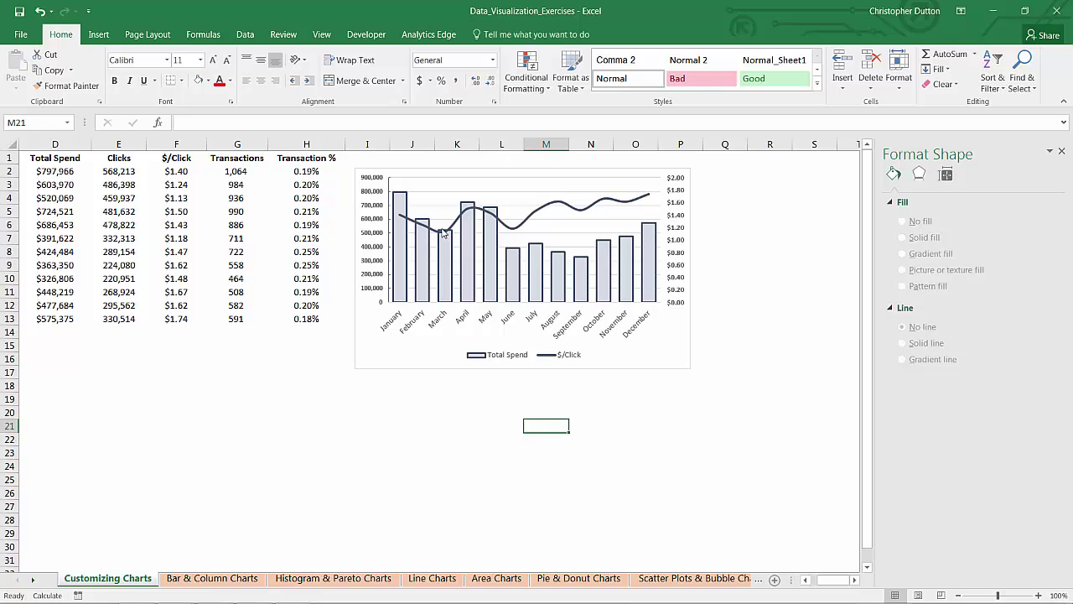
- Save the customized chart as a chart template named Combo_Chart
right_click(435, 199)
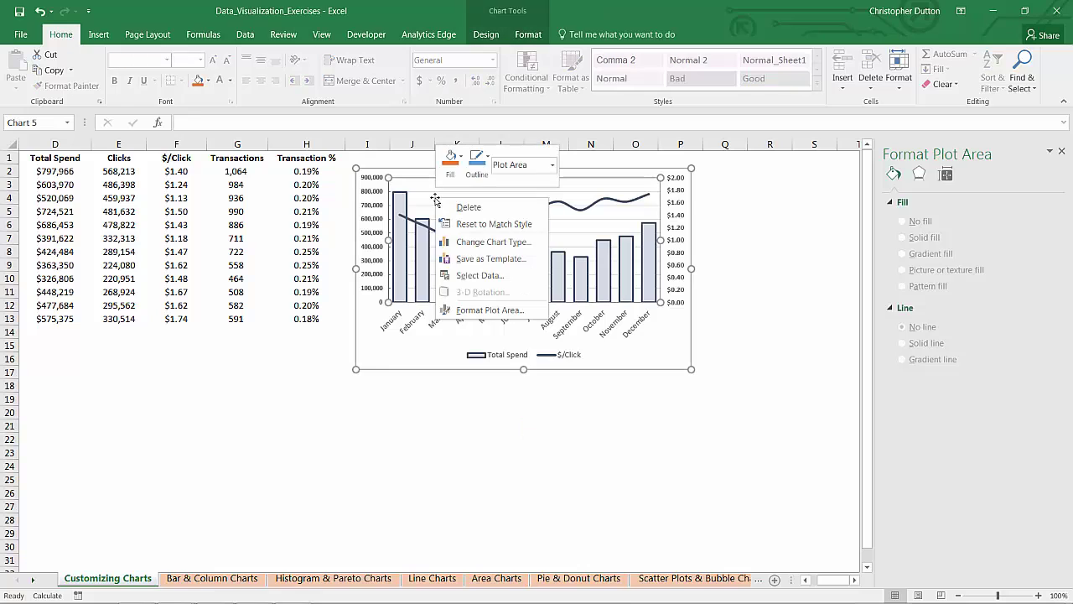
click(484, 260)
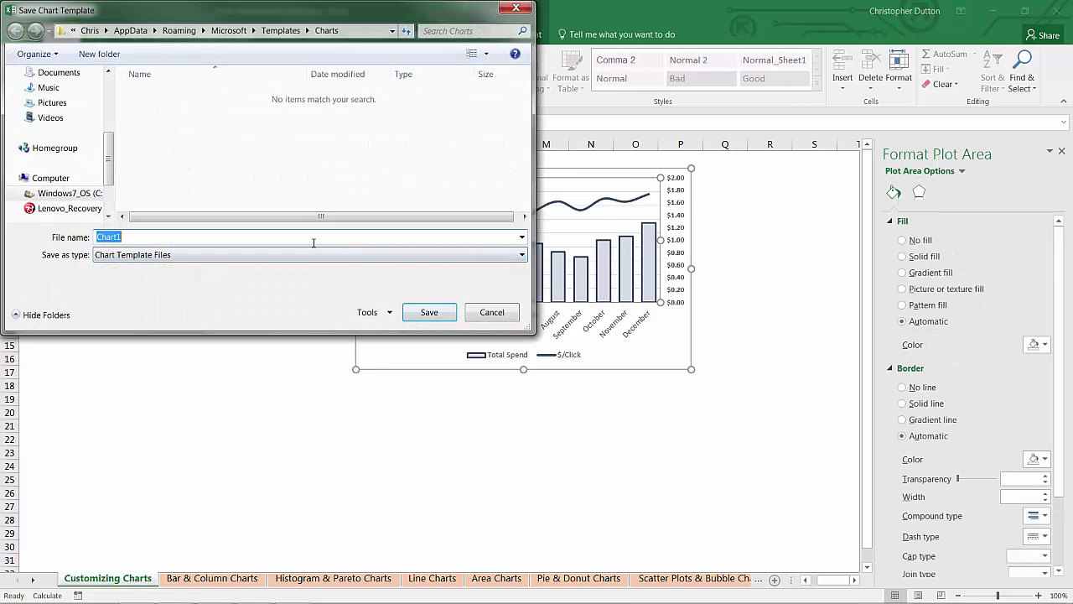
text(Combo_Chart)
click(413, 310)
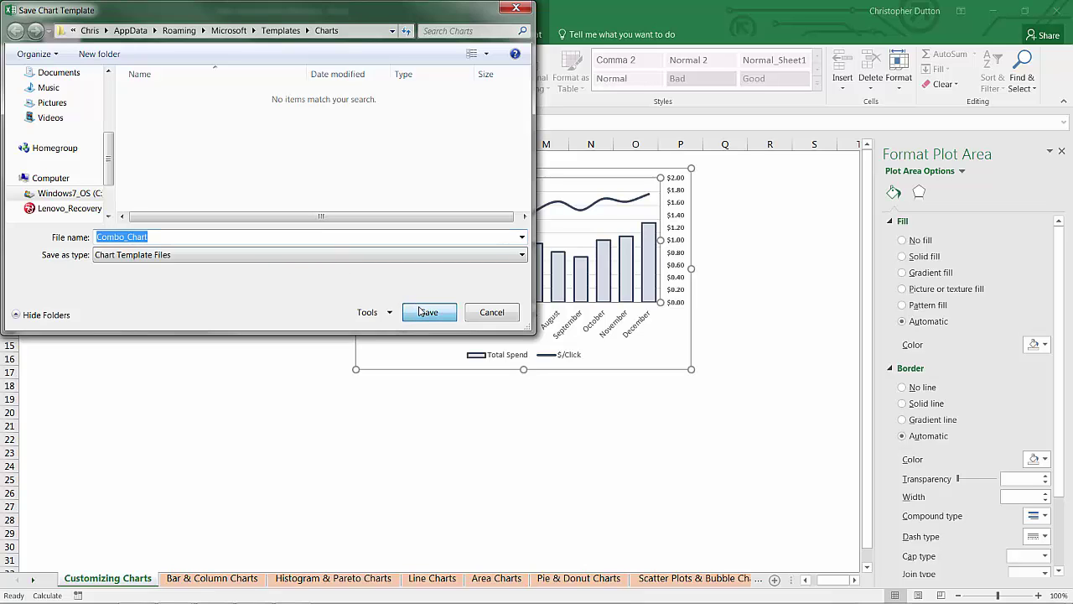
click(378, 445)
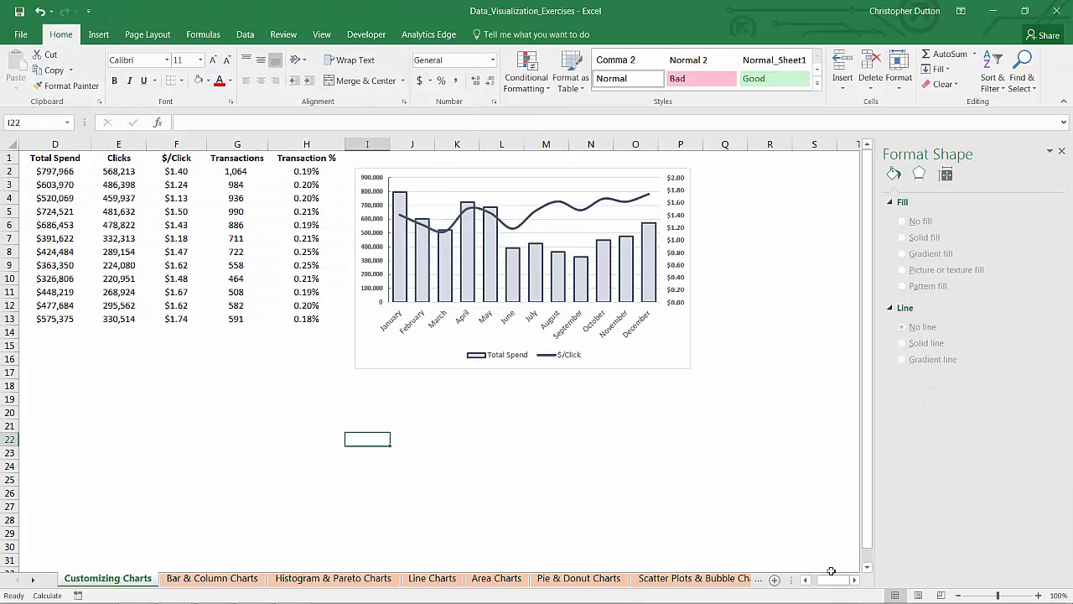
- Select the Month data in A1:A13 together with the Transactions and Transaction % data in G1:H13 for a new chart
drag(830, 579, 807, 584)
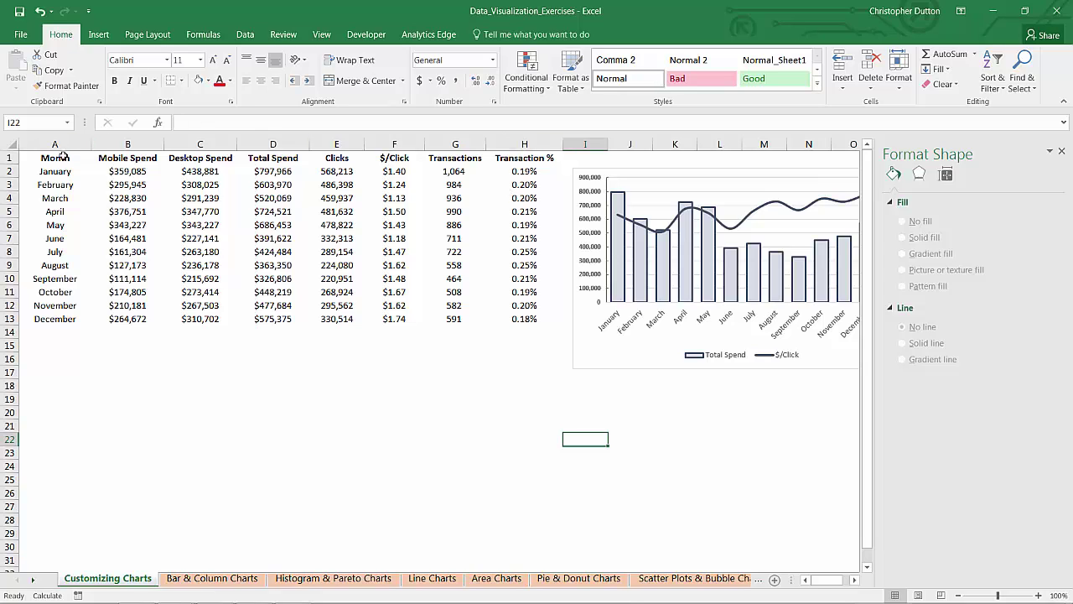
drag(52, 158, 60, 321)
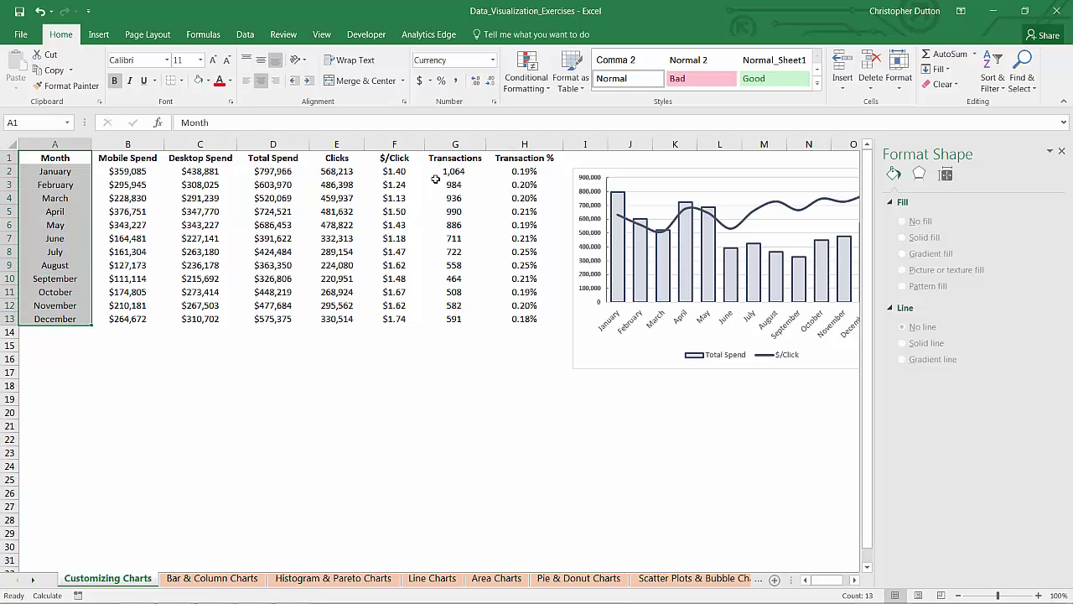
drag(454, 157, 534, 320)
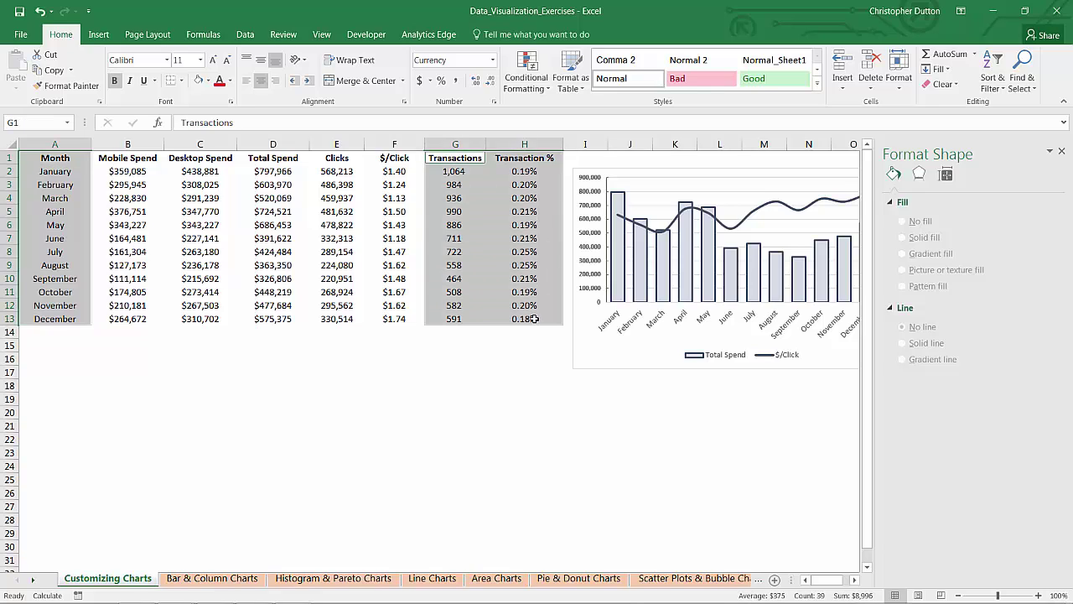
click(98, 37)
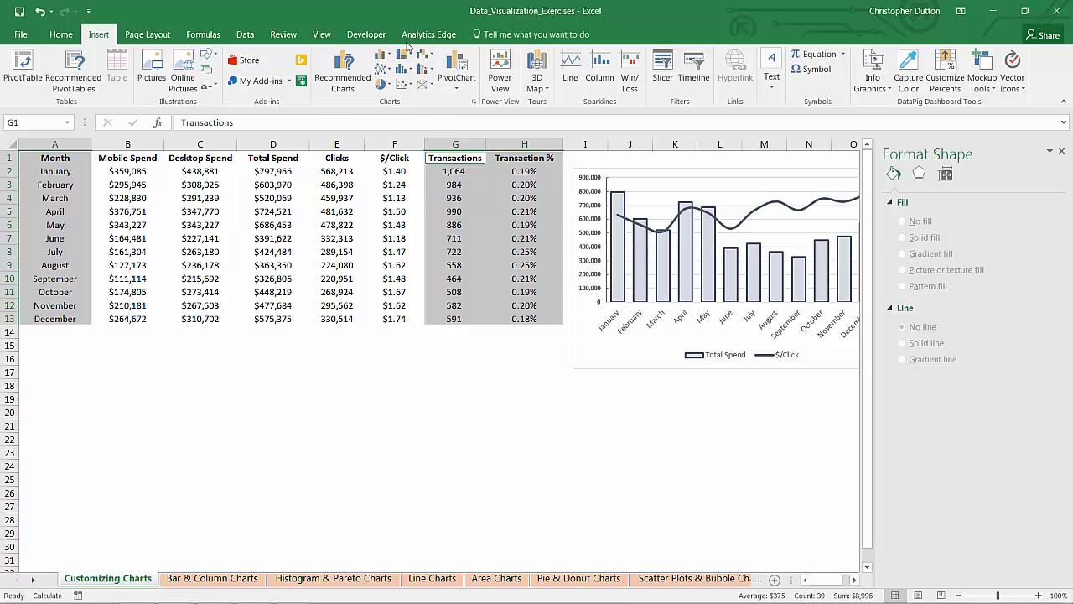
click(342, 69)
click(307, 58)
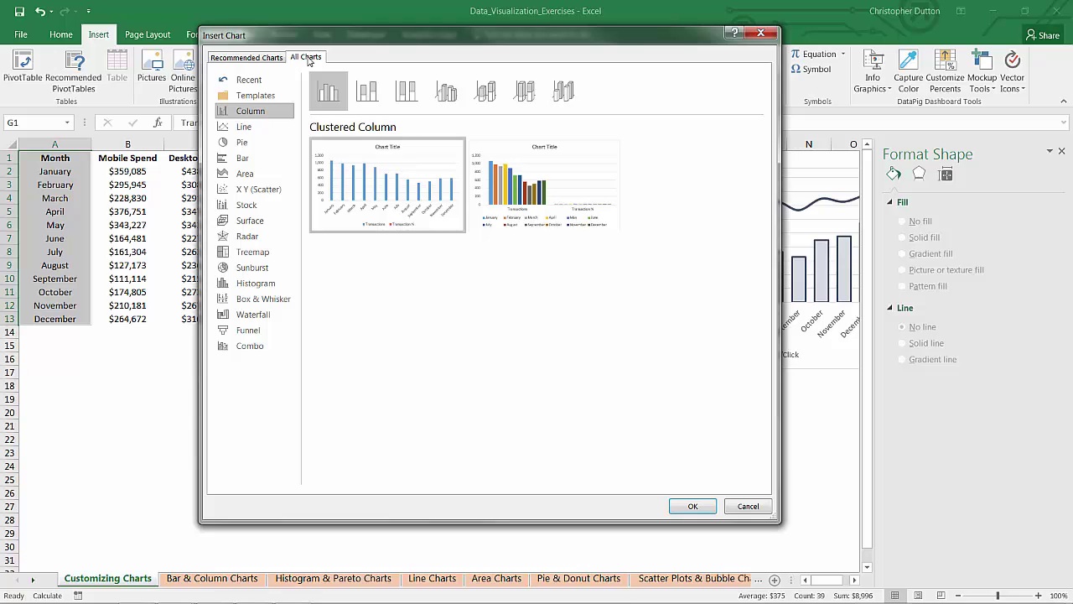
click(746, 508)
click(382, 55)
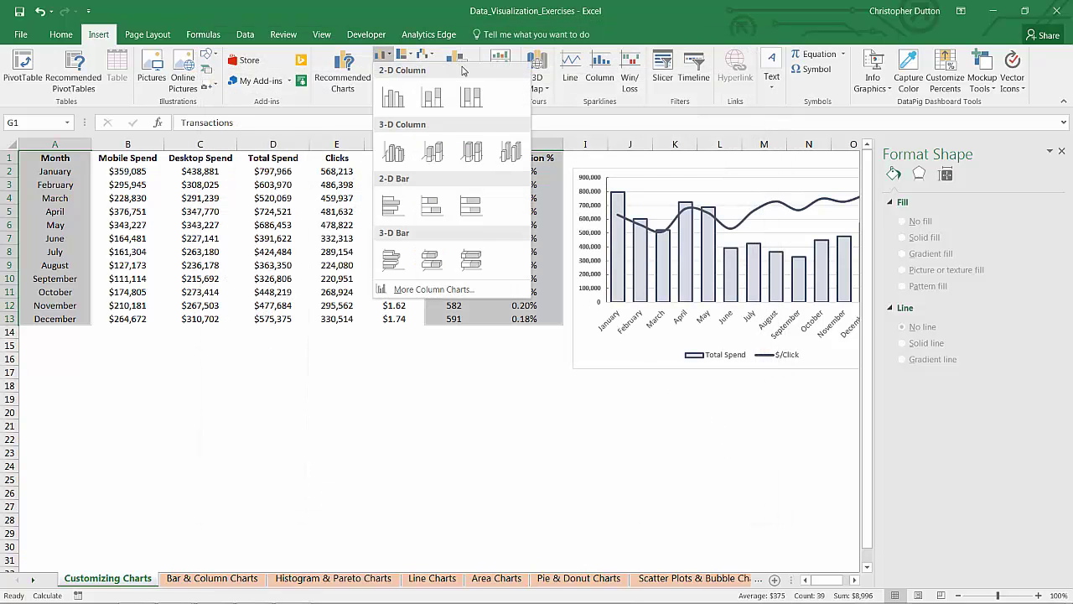
- Insert a chart of the selected data based on the saved Combo_Chart template
click(403, 55)
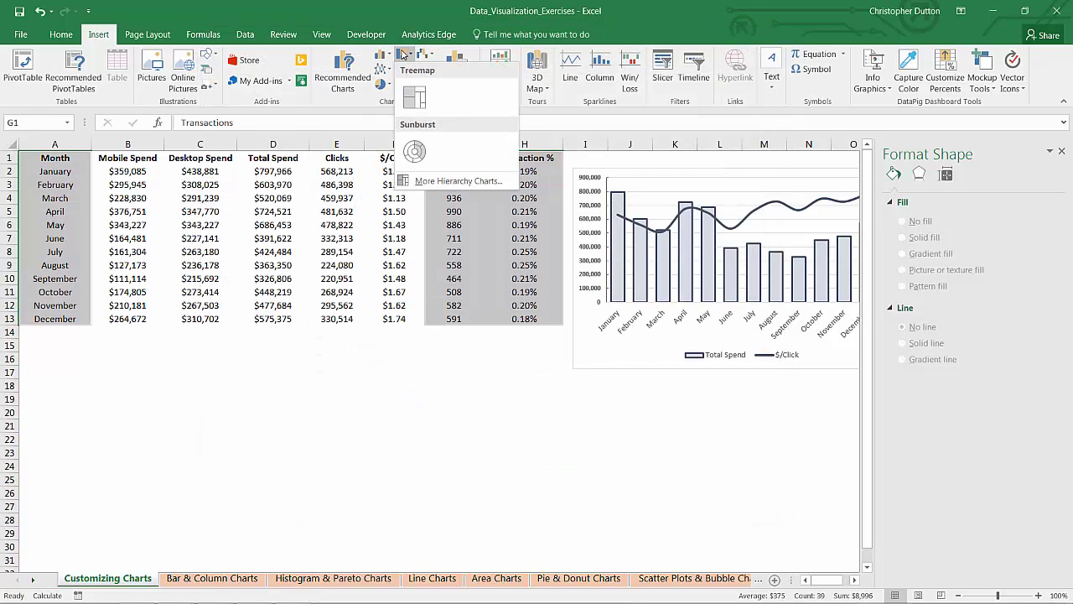
click(445, 182)
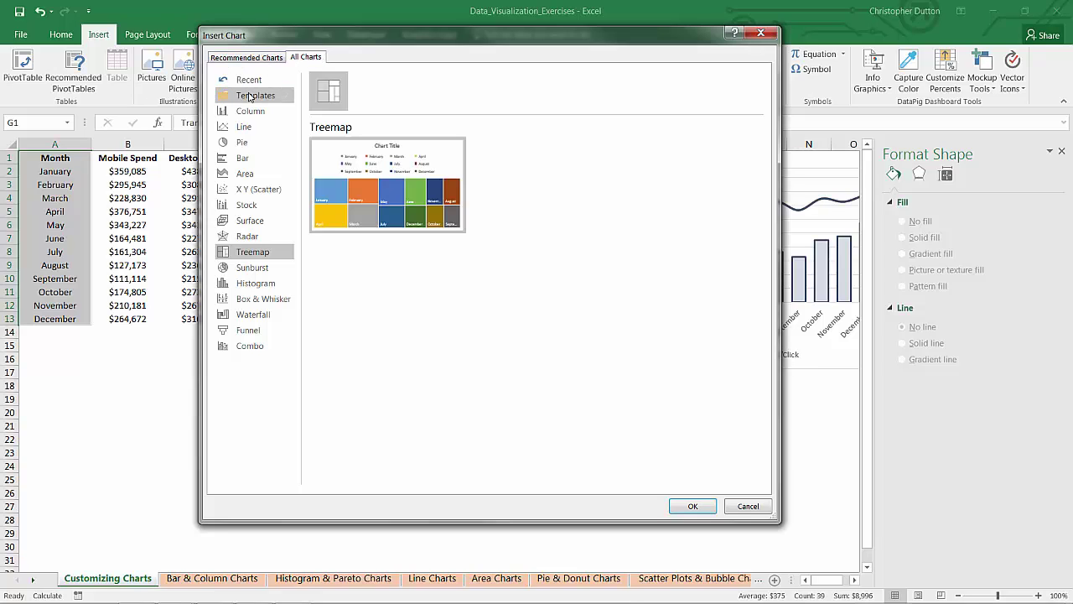
click(249, 97)
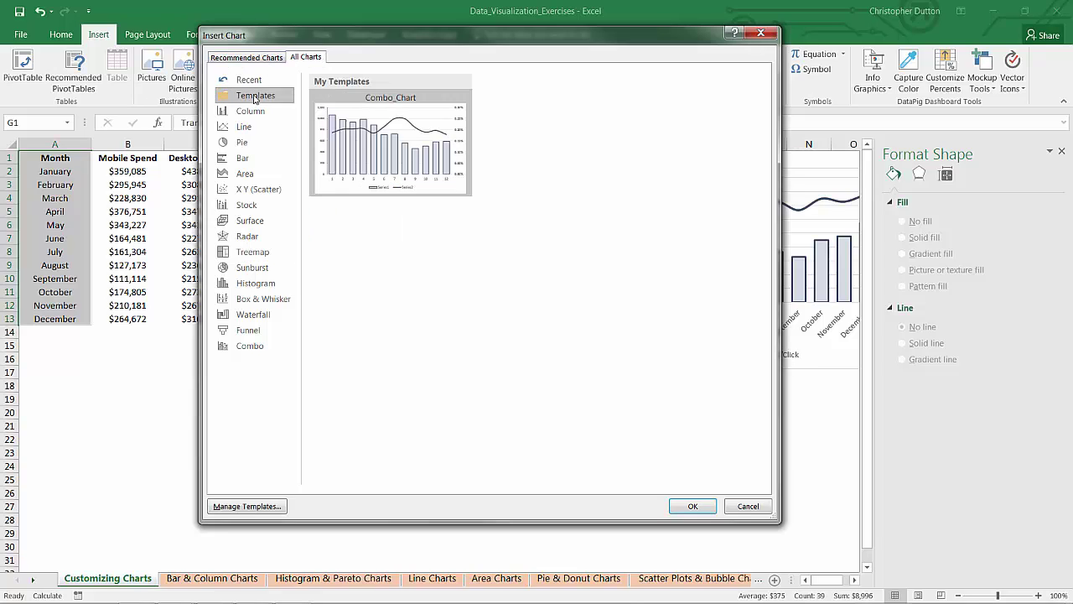
double_click(388, 126)
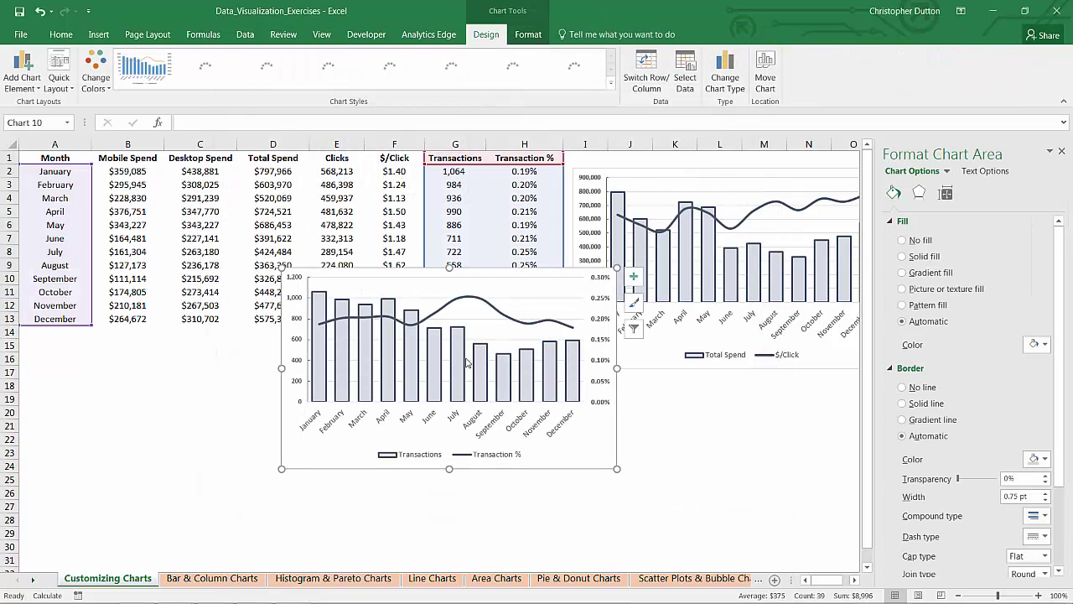
- Place the new Transactions chart directly below the Total Spend chart, aligned with its side edges, and compare the two
drag(285, 317, 577, 422)
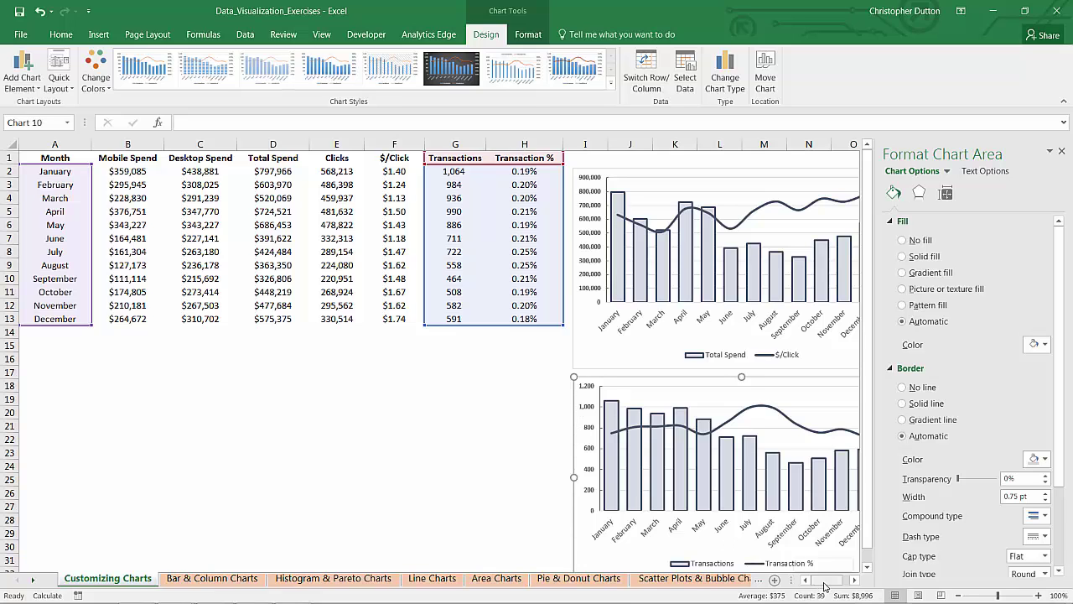
drag(820, 580, 839, 580)
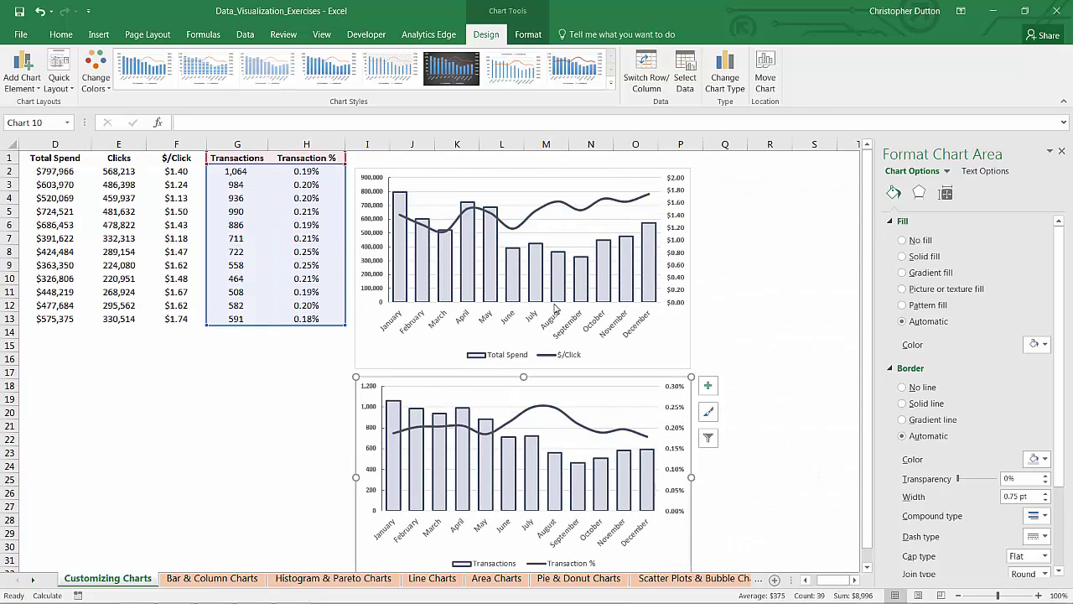
scroll(571, 311, down, 1)
click(739, 340)
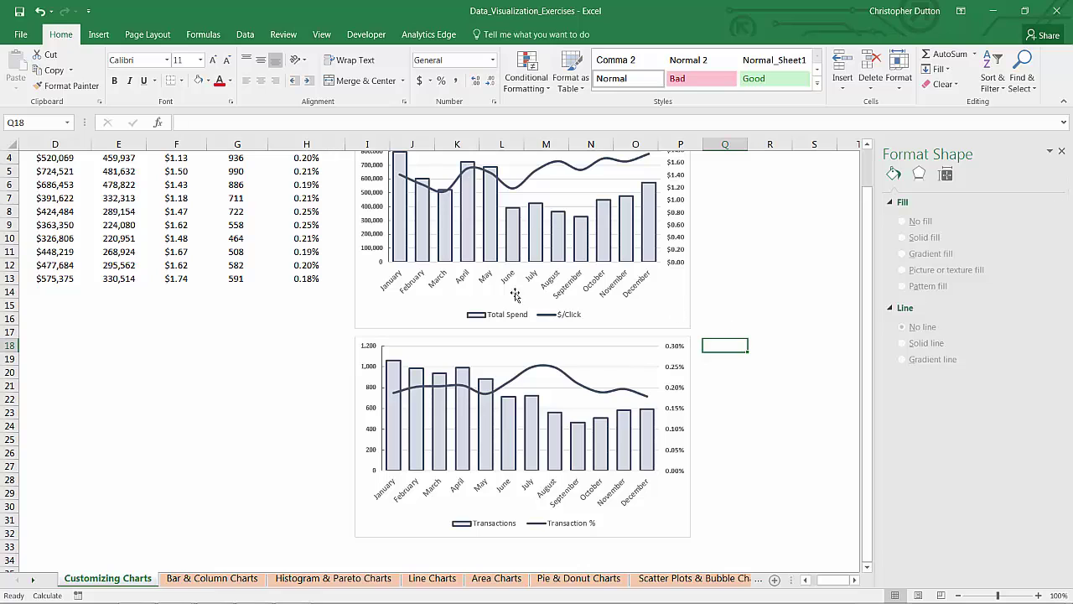
mouse_move(493, 186)
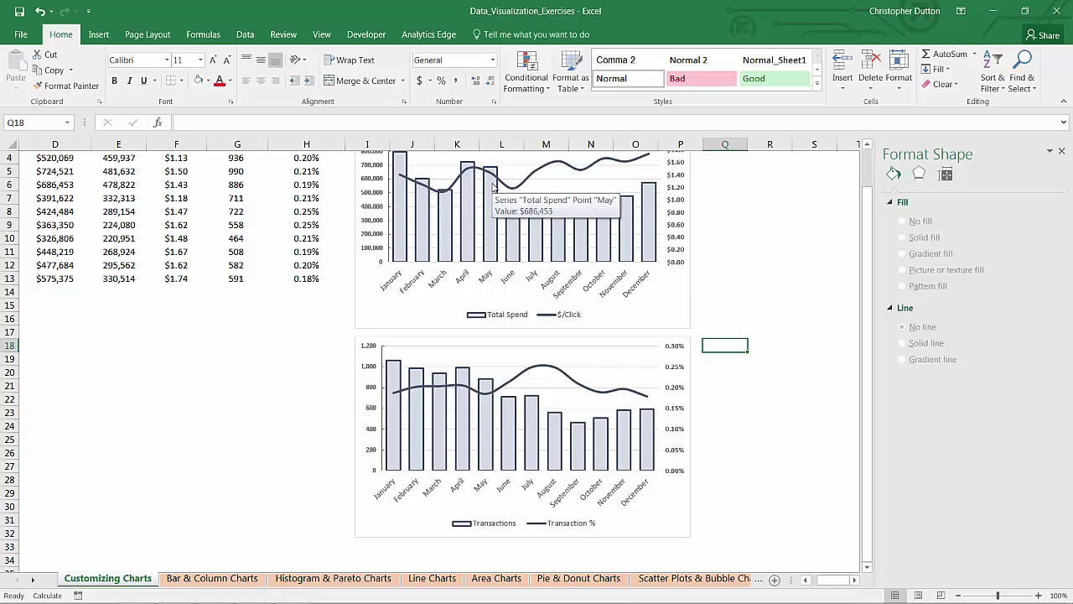
scroll(545, 213, up, 1)
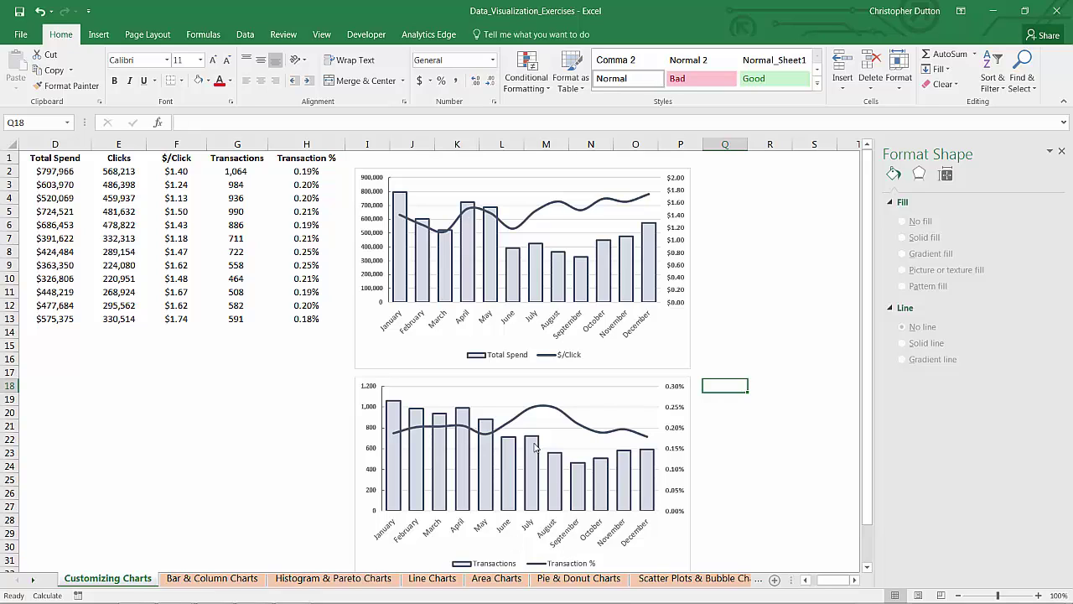
- Change the fill colour of the Total Spend columns in the upper chart to light green
mouse_move(535, 446)
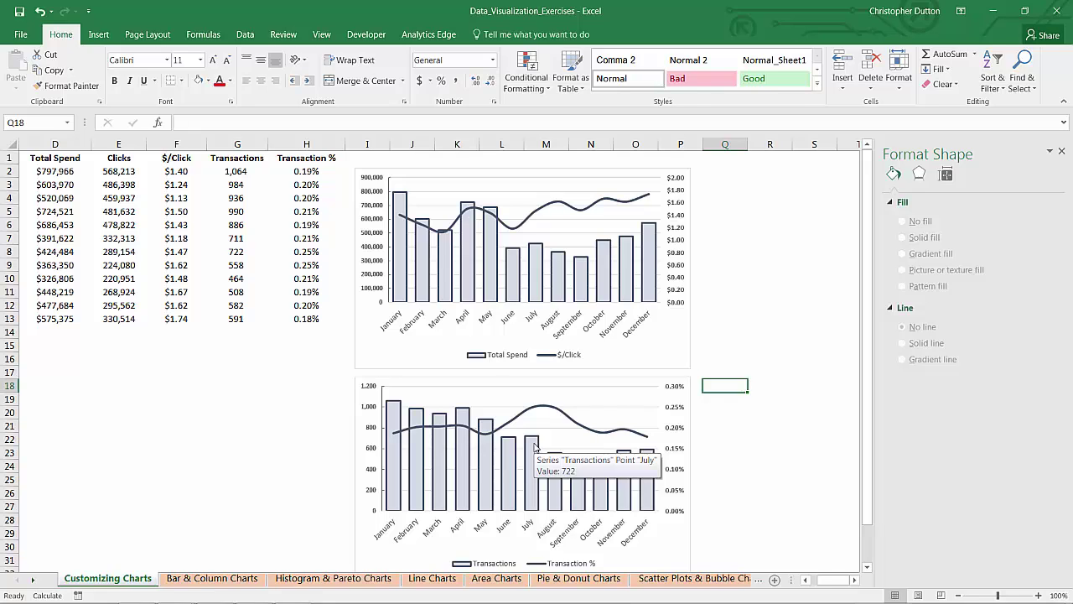
click(491, 248)
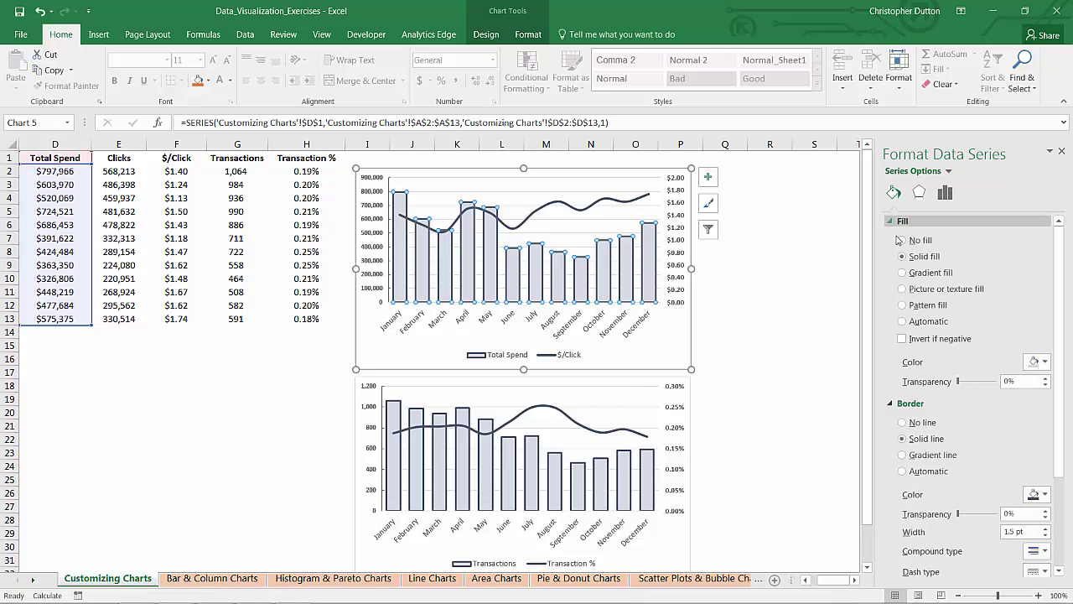
click(1040, 363)
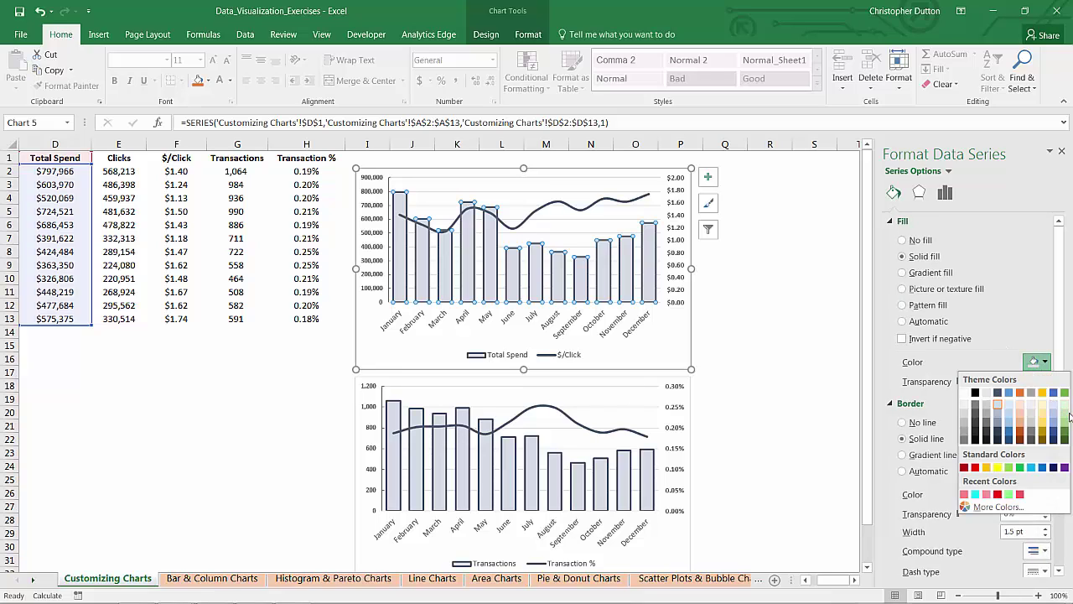
key(Escape)
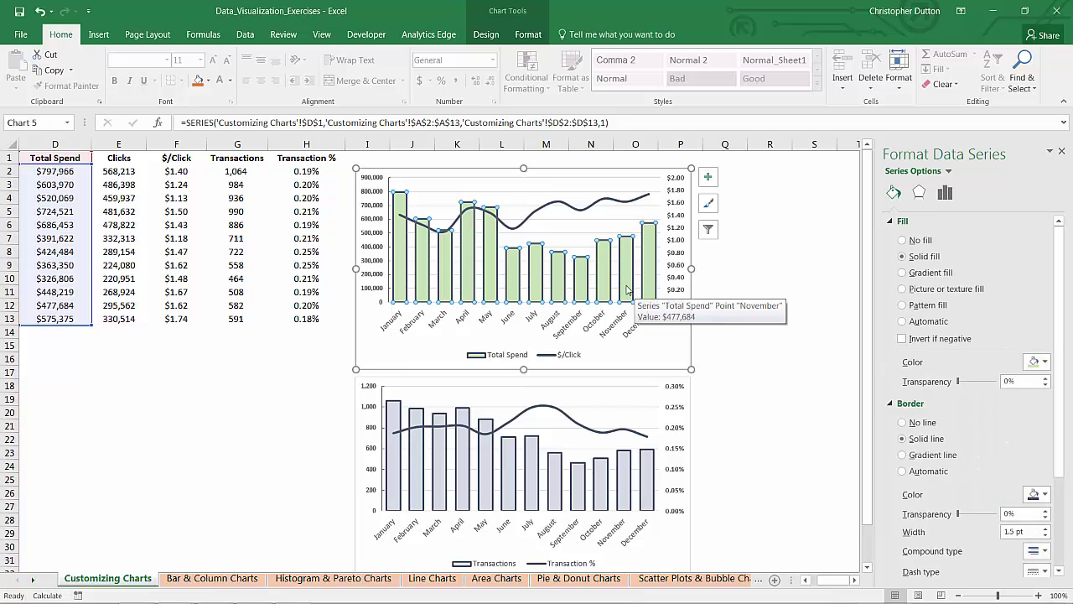
- Save the recoloured Total Spend chart as a chart template, replacing the existing Combo_Chart template file
right_click(535, 199)
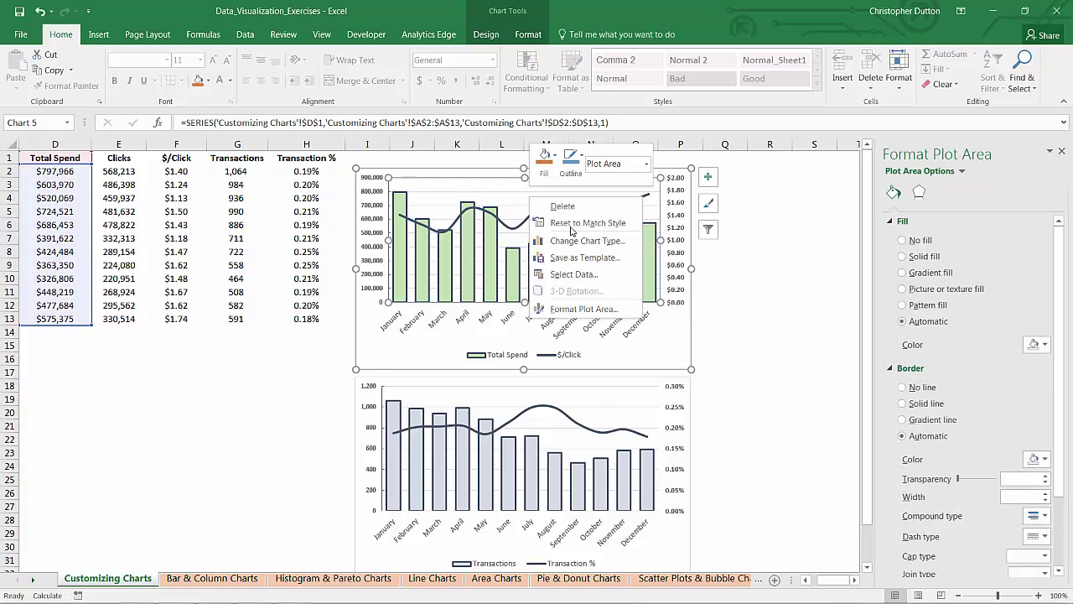
key(Escape)
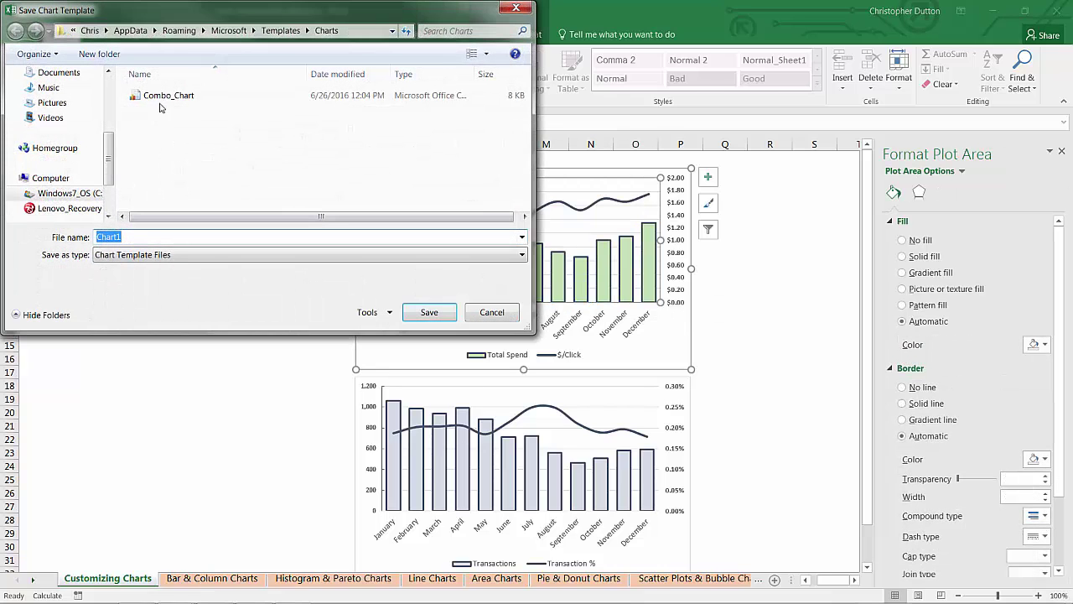
click(168, 95)
click(424, 311)
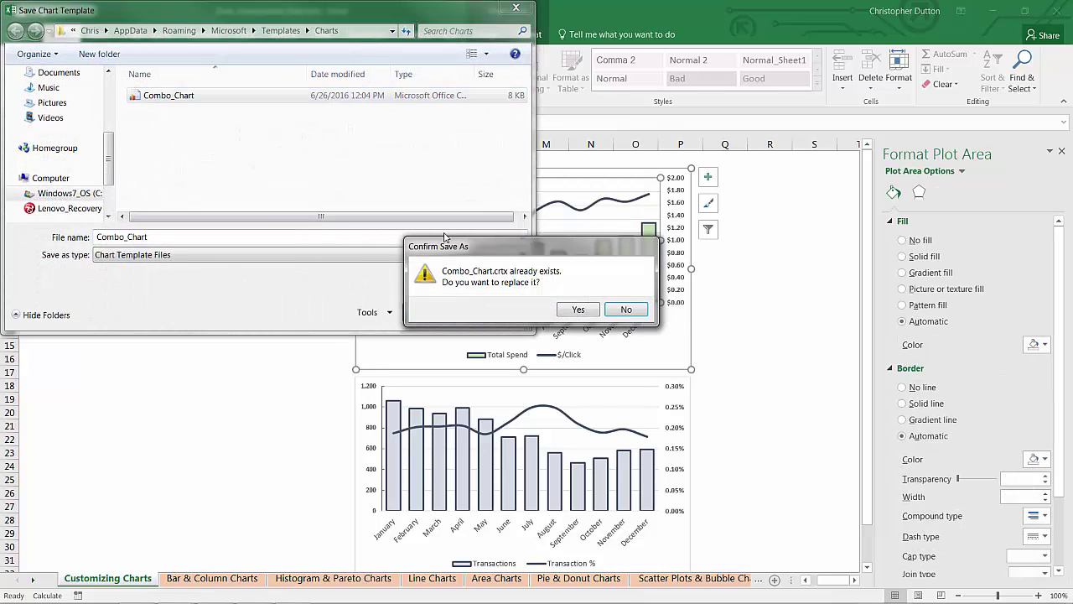
click(579, 309)
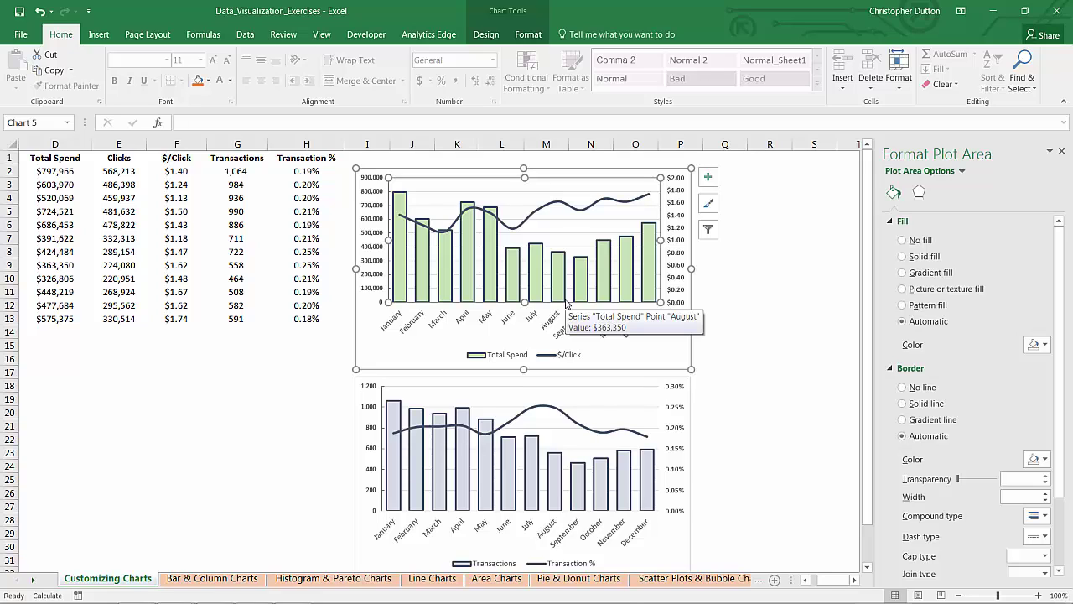
- Change the Transactions chart's type to the updated Combo_Chart template and deselect the chart
click(501, 395)
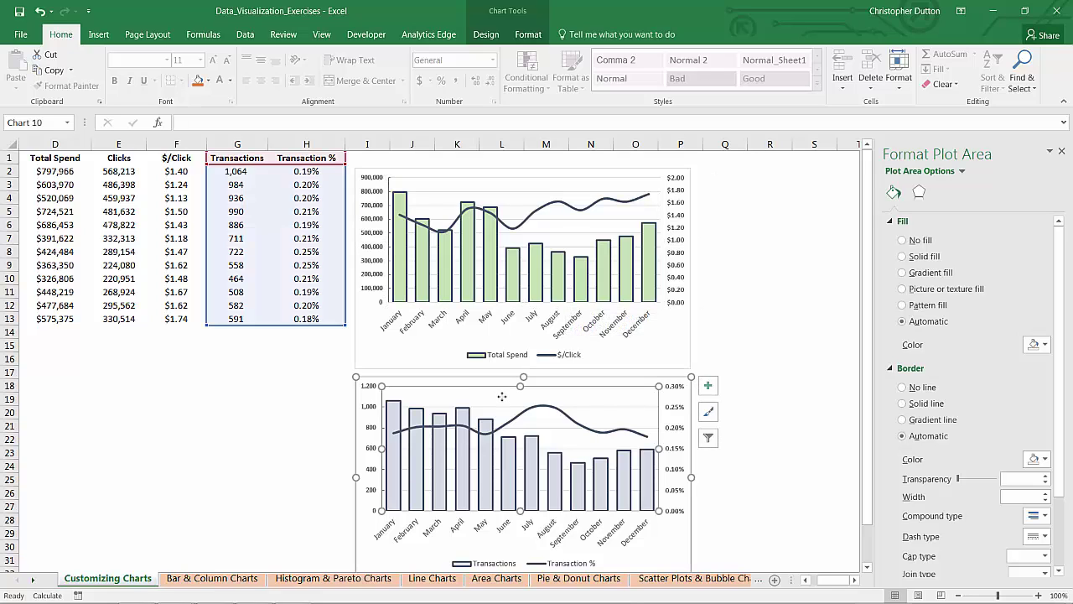
click(486, 33)
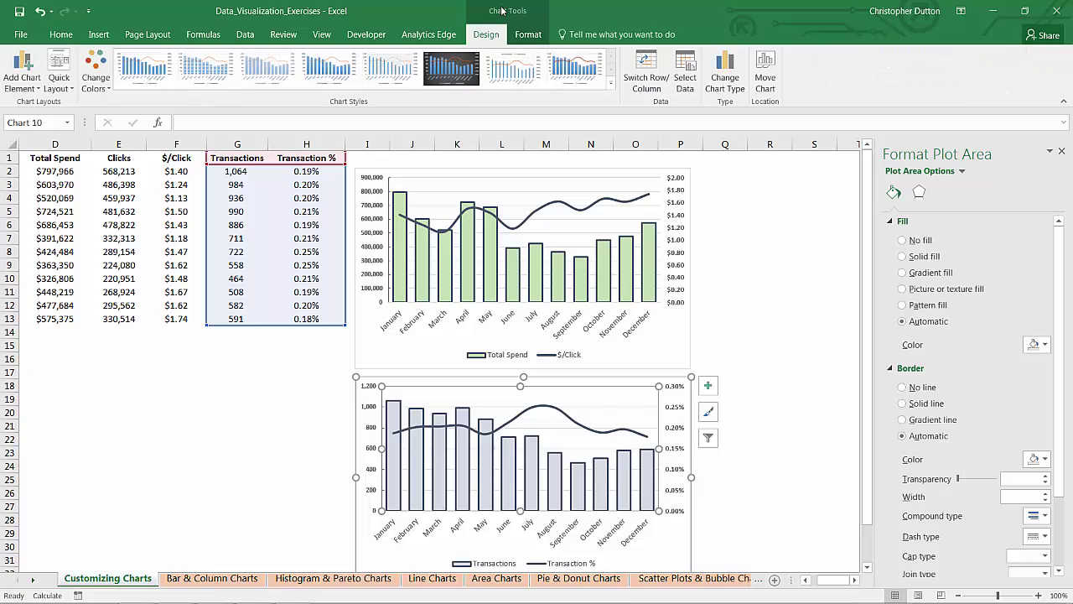
click(726, 77)
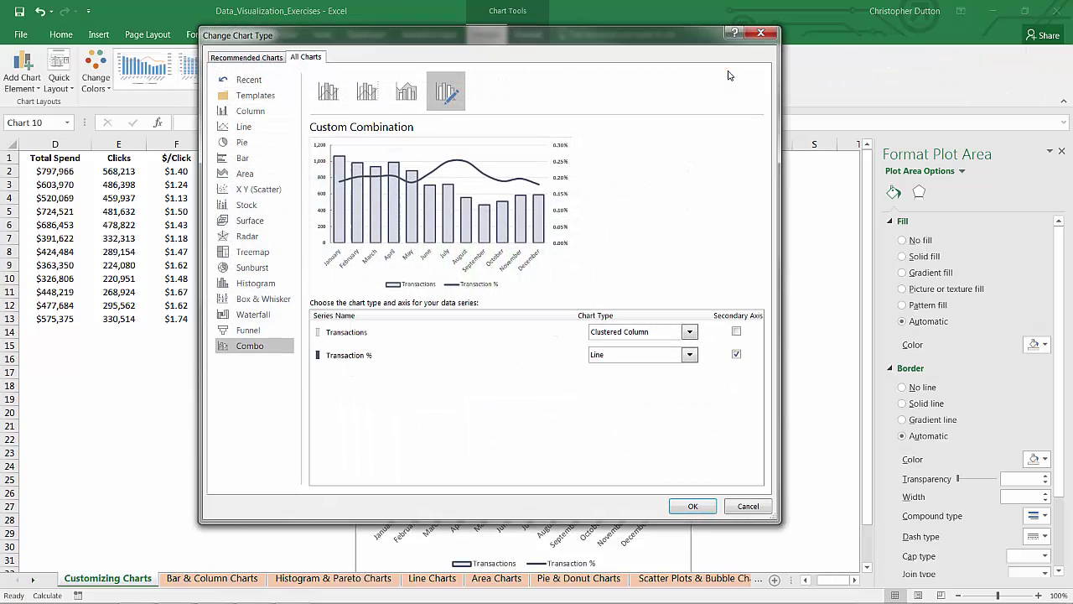
click(249, 96)
mouse_move(389, 132)
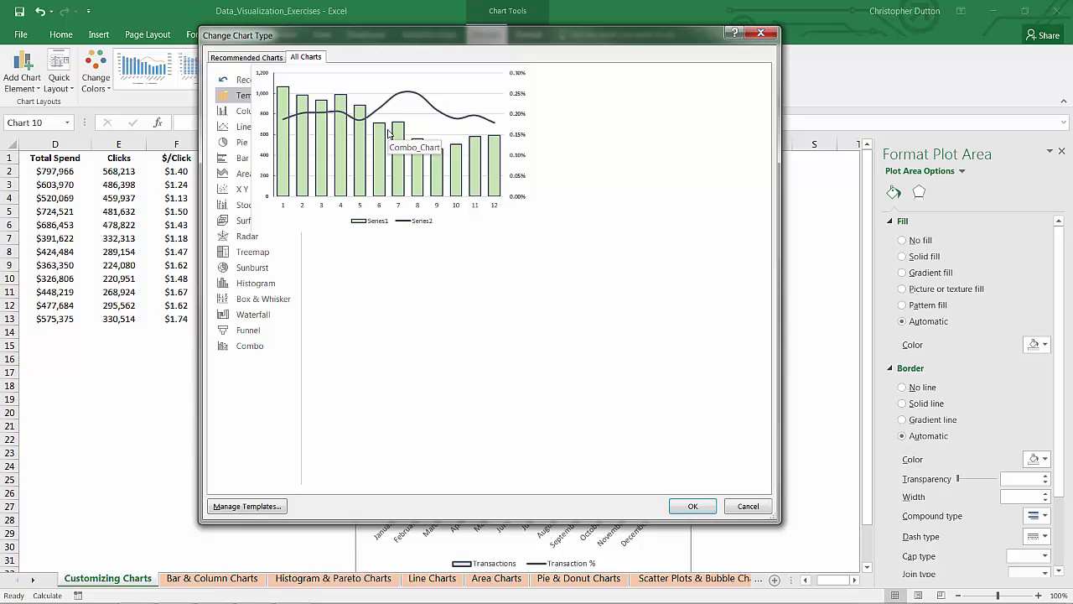
double_click(389, 133)
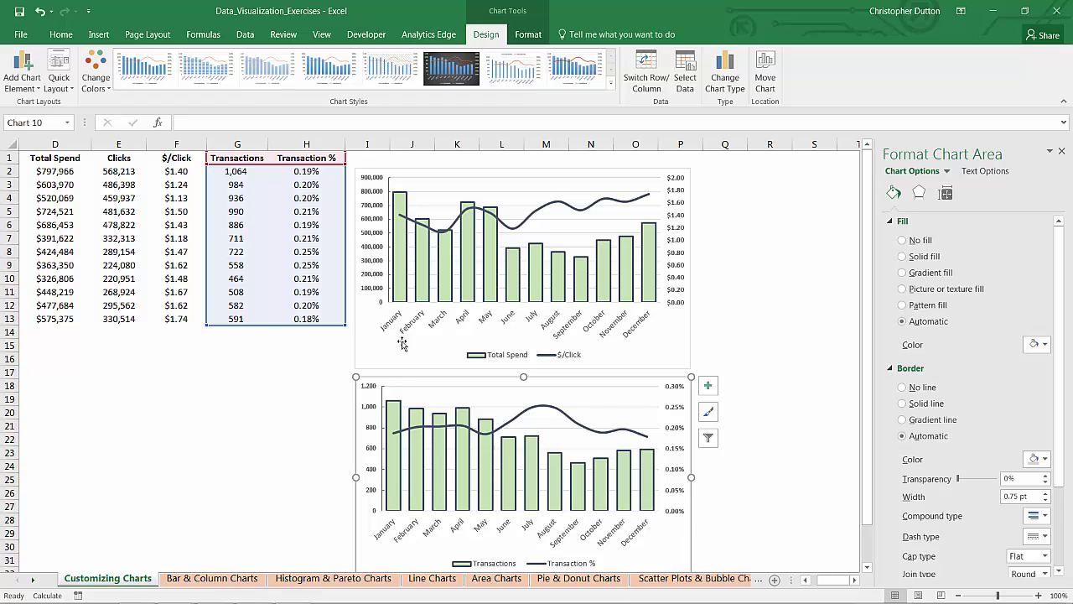
click(767, 266)
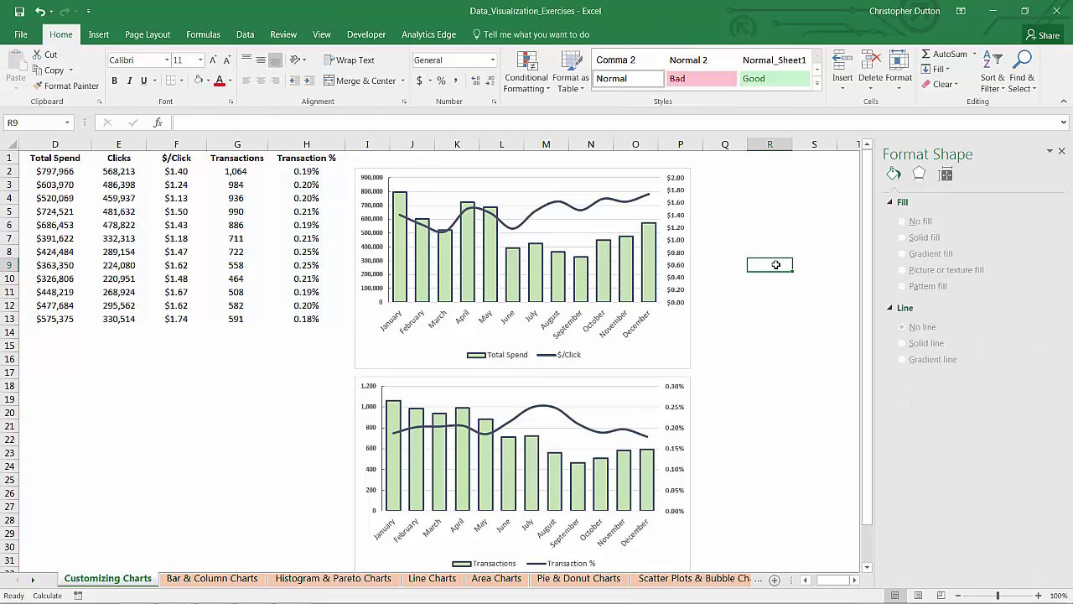